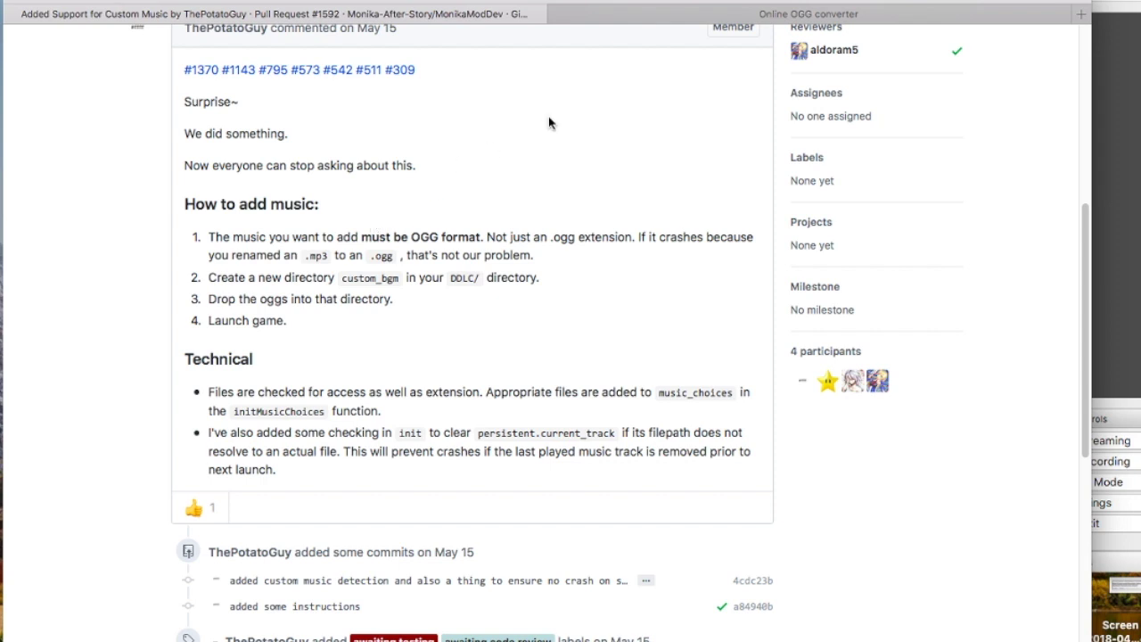
Switch to the Online-Convert tab and scroll down the Convert audio to OGG page
left_click(642, 16)
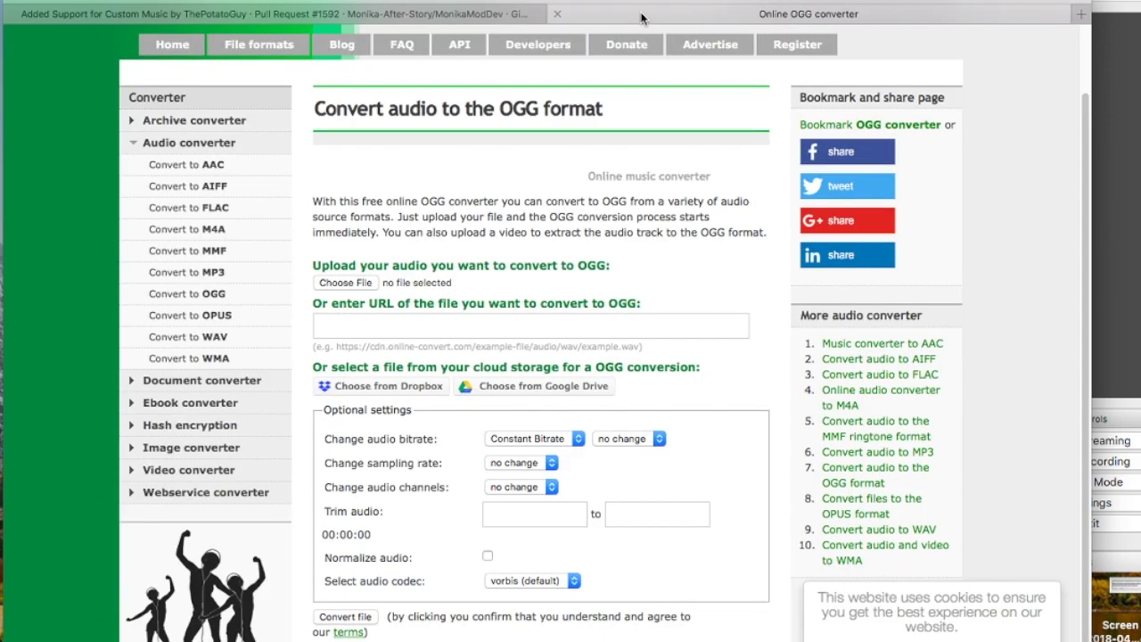
left_click_drag(1084, 162, 1080, 91)
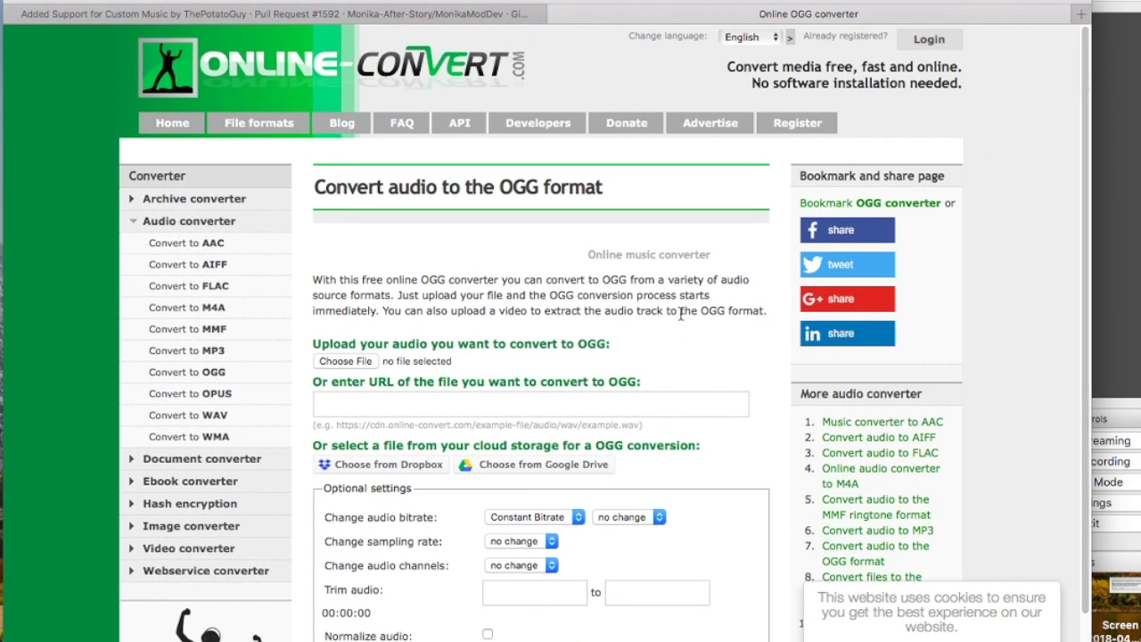
scroll(680, 312, "down", 3)
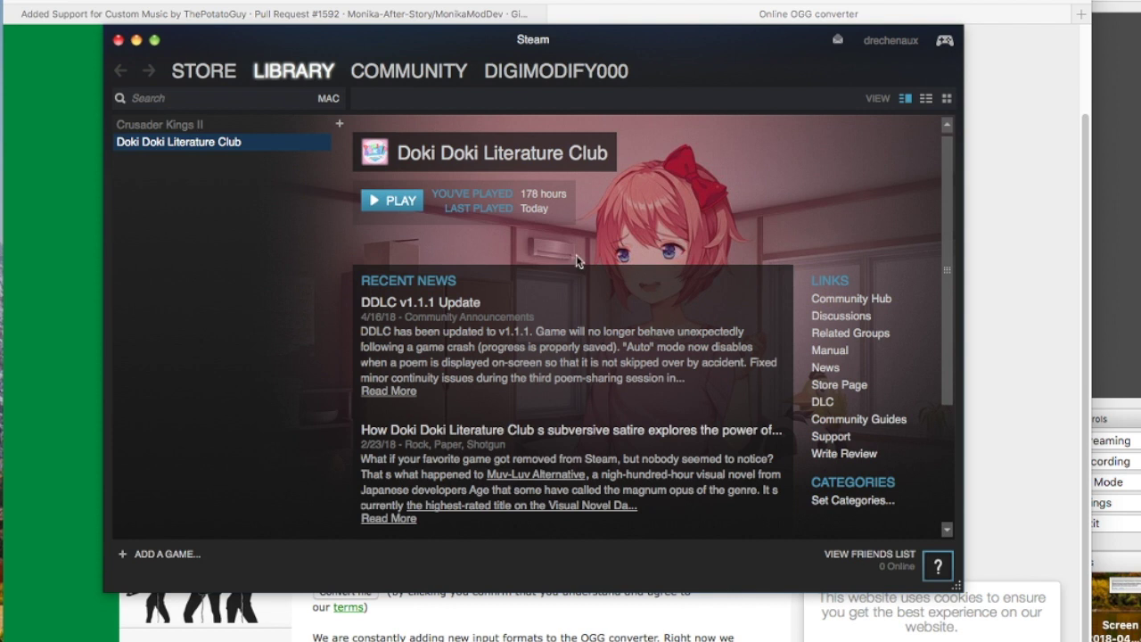
Open Doki Doki Literature Club's installed files from its Steam Properties, Local Files section
right_click(293, 149)
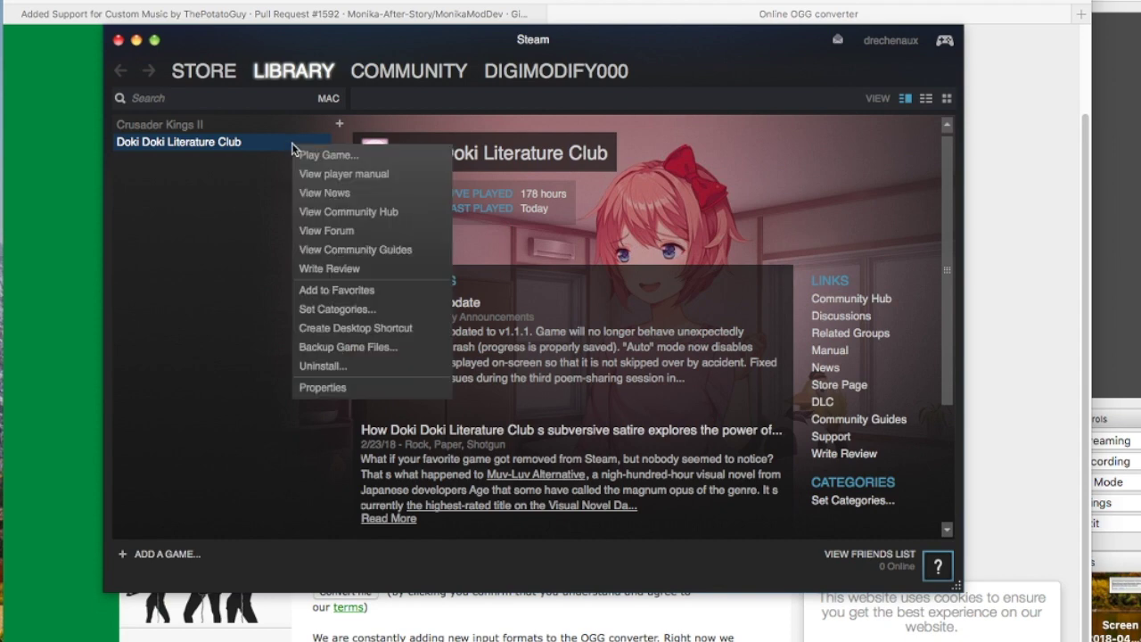
left_click(359, 389)
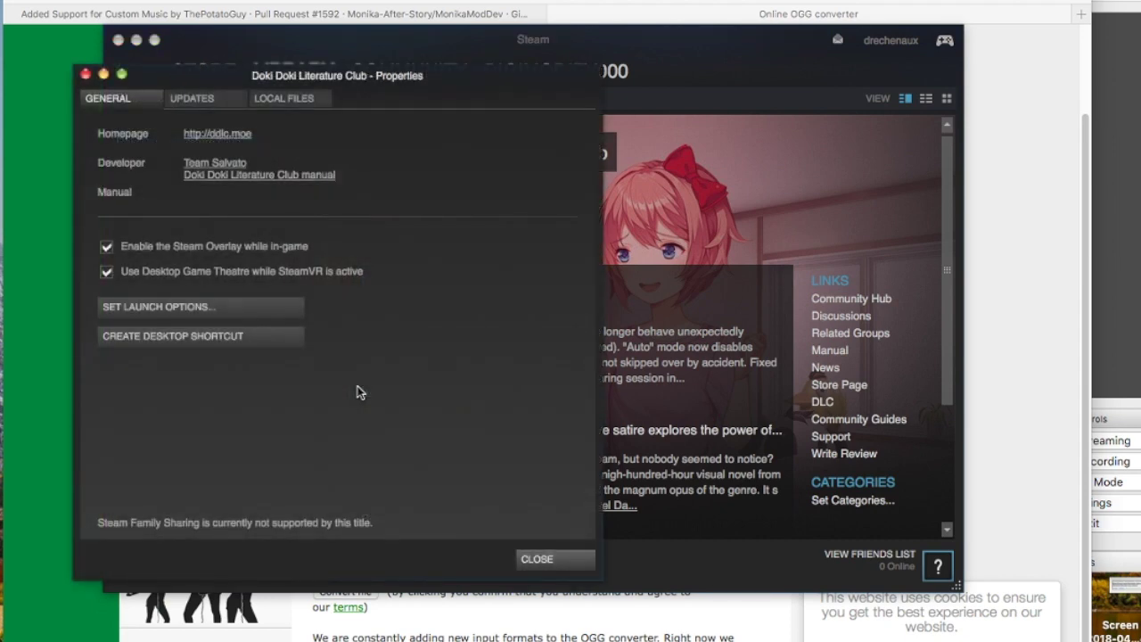
left_click(282, 100)
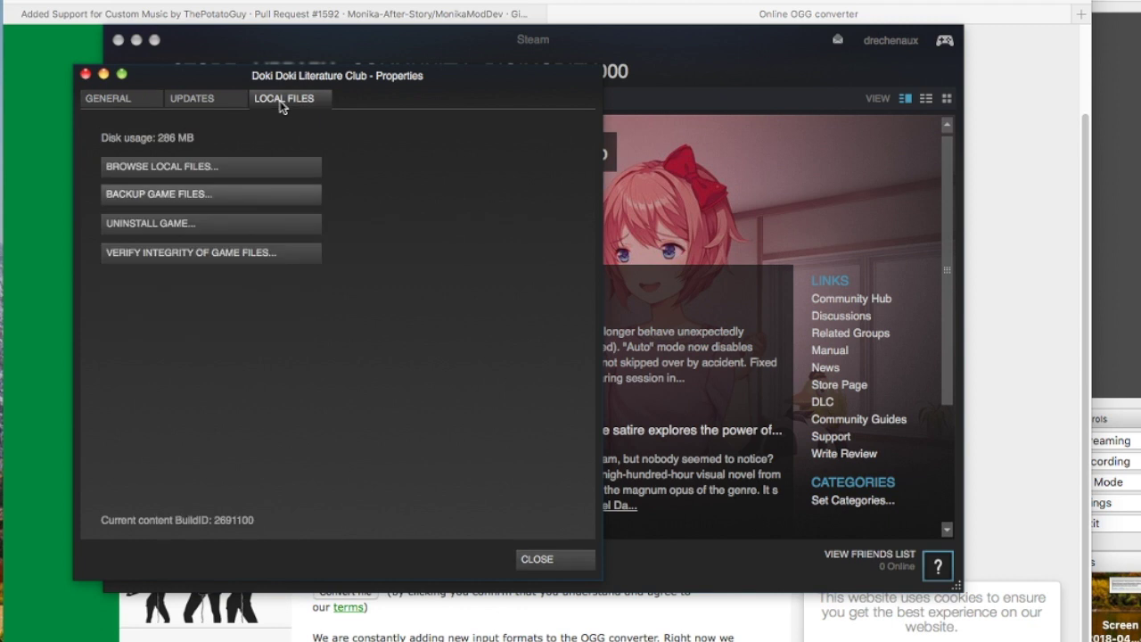
left_click(246, 170)
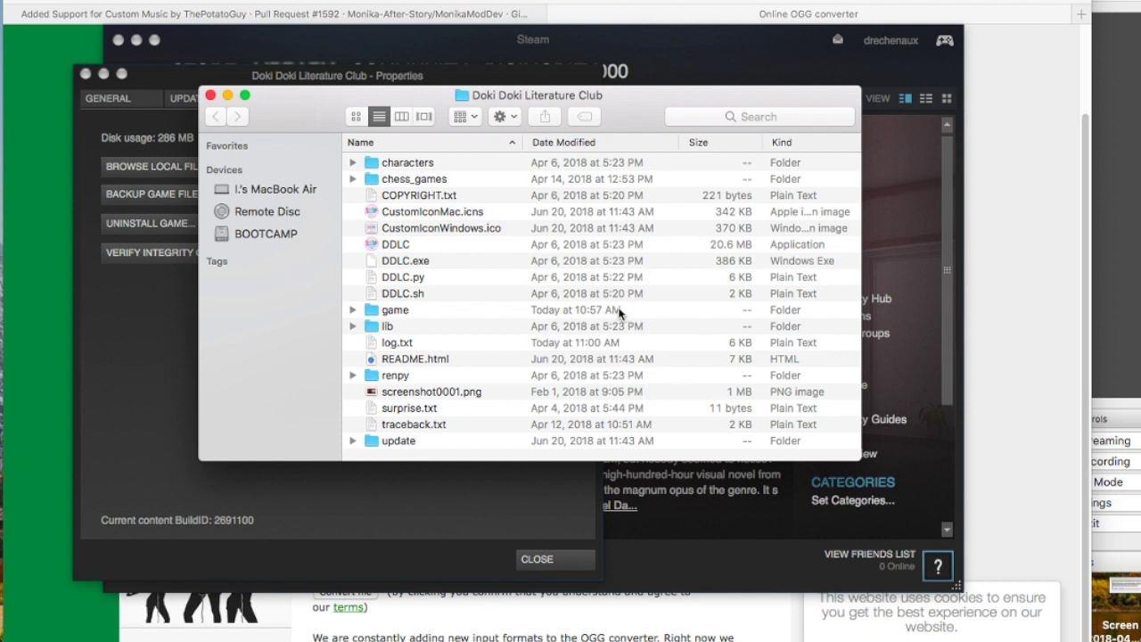
Look inside the game subfolder, then return to the Doki Doki Literature Club folder
left_click(585, 311)
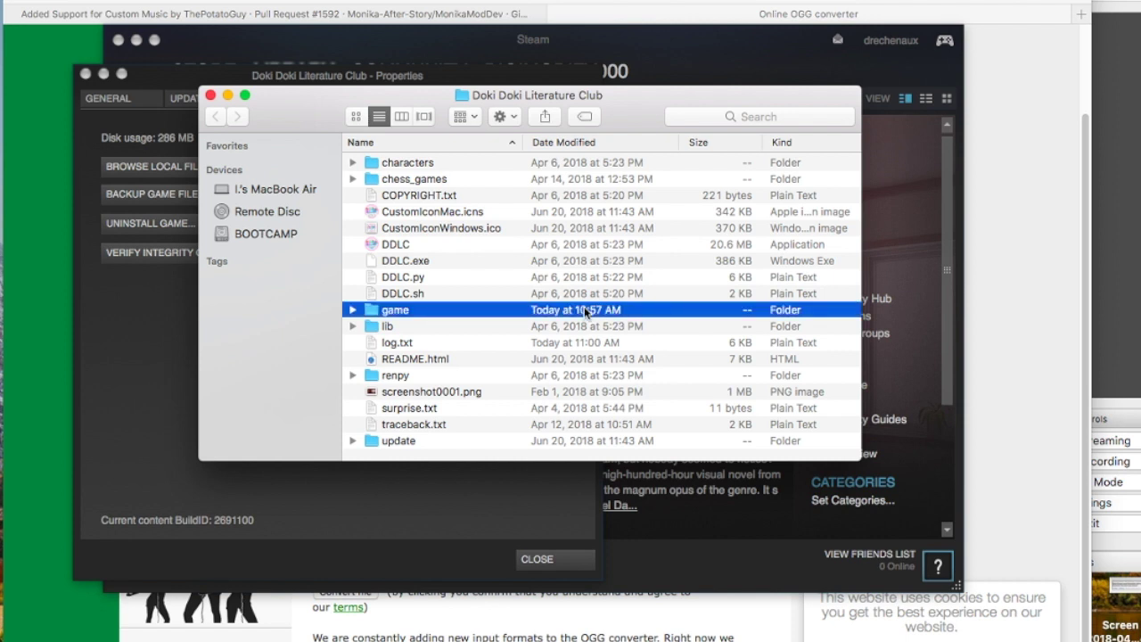
double_click(585, 311)
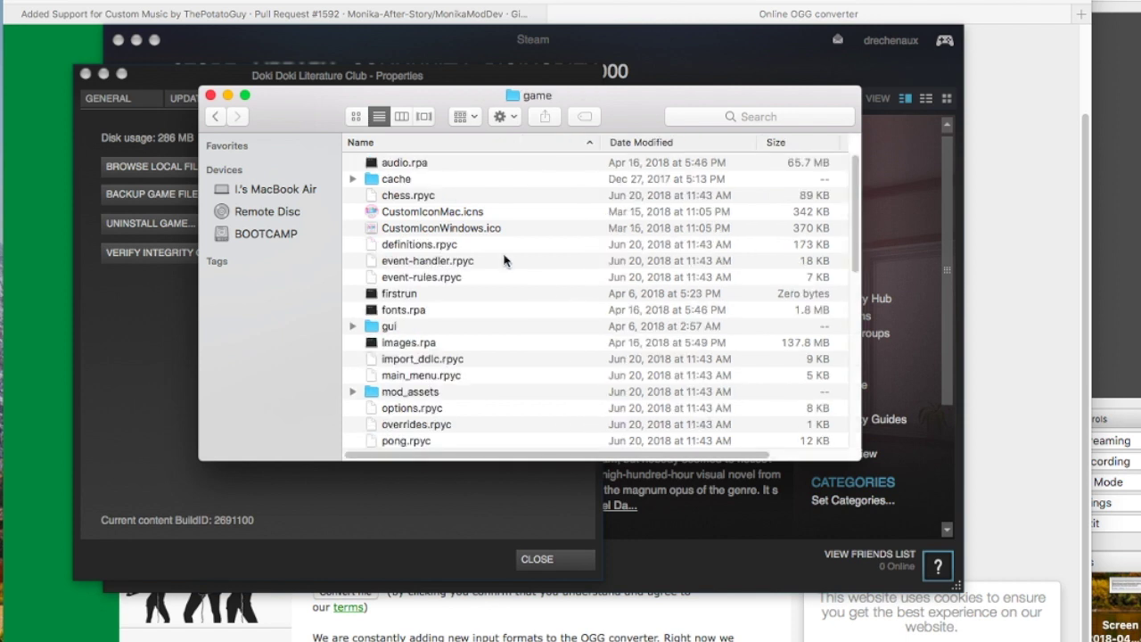
left_click(215, 117)
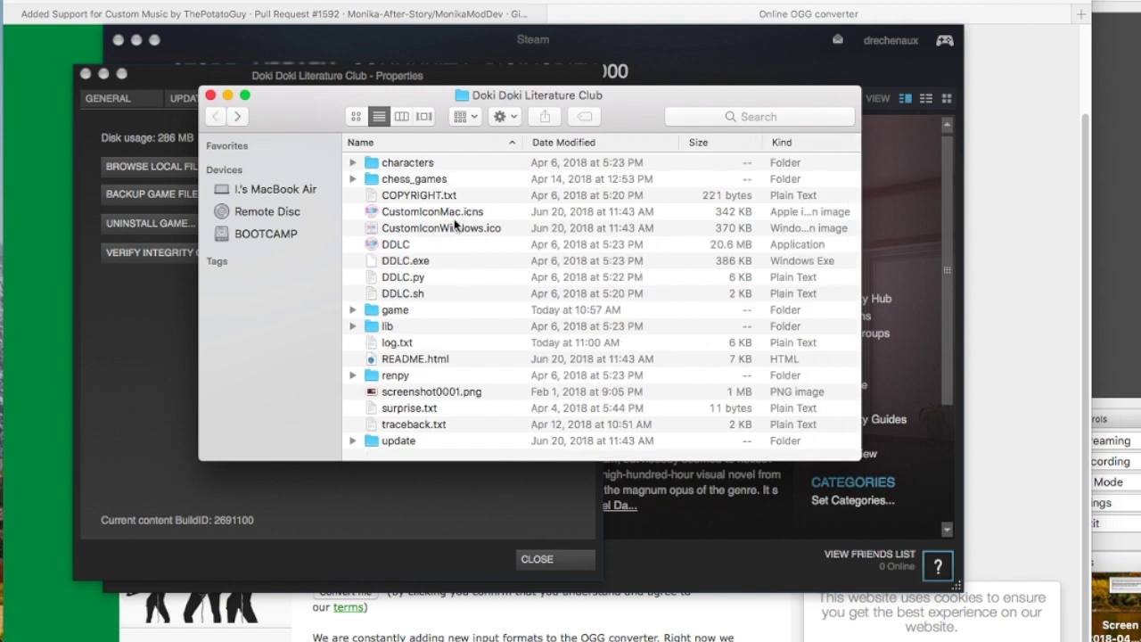
Create a new folder named custom_bgm there and open it
left_click(512, 117)
left_click(520, 138)
type("c")
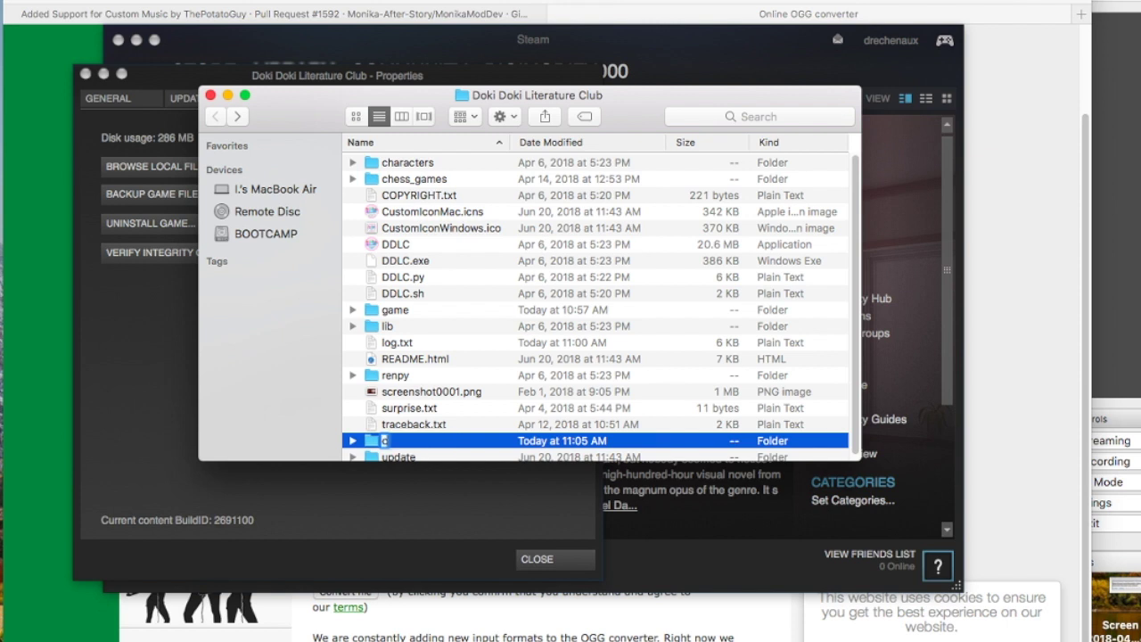
type("ustom_bgm")
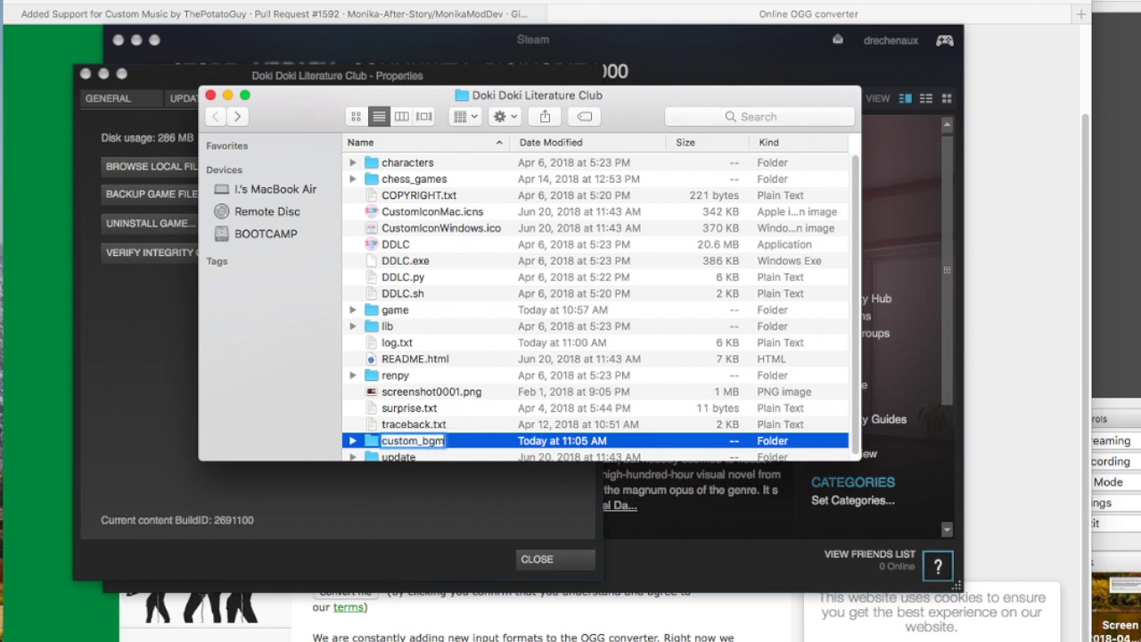
key("Return")
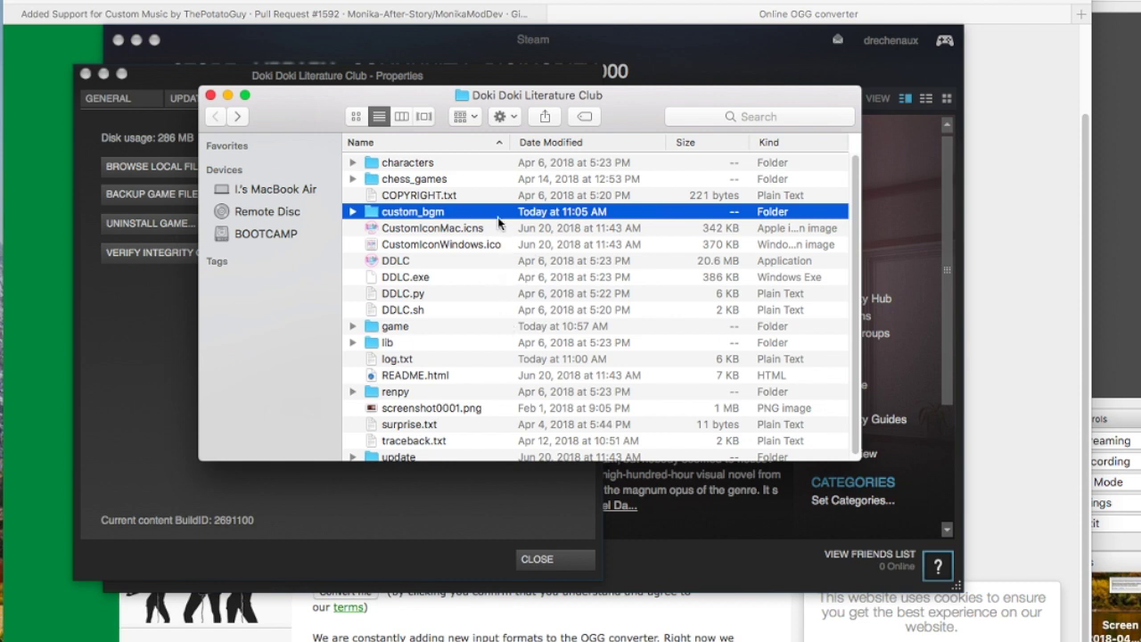
double_click(496, 211)
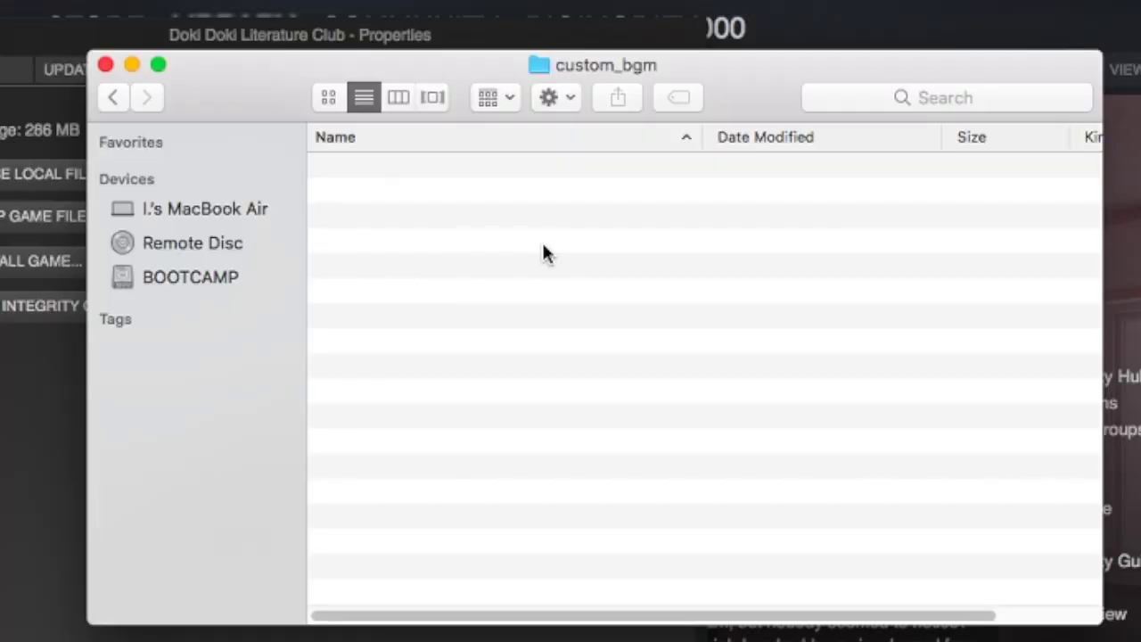
Paste the converted track into custom_bgm and change its extension from .opus to .ogg
key("super+v")
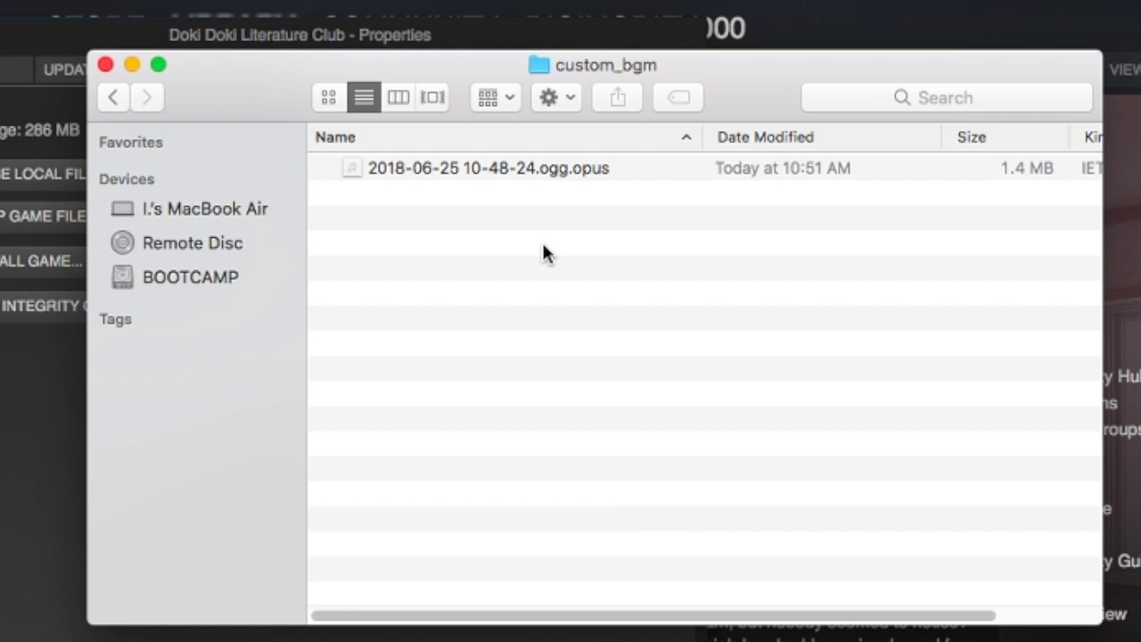
left_click(549, 178)
right_click(549, 178)
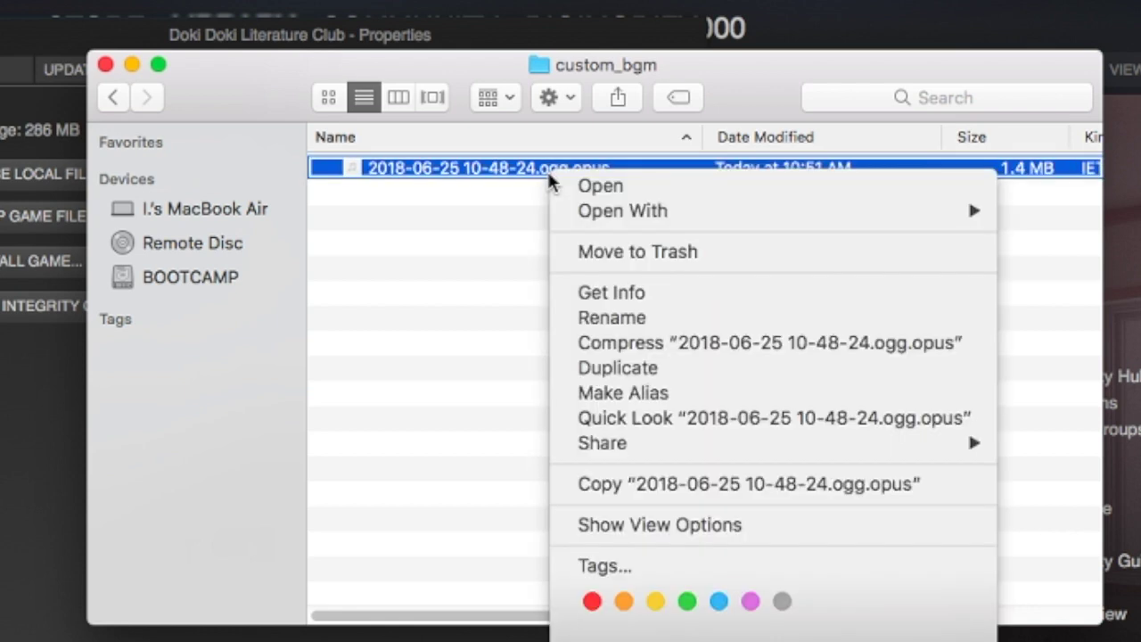
left_click(650, 321)
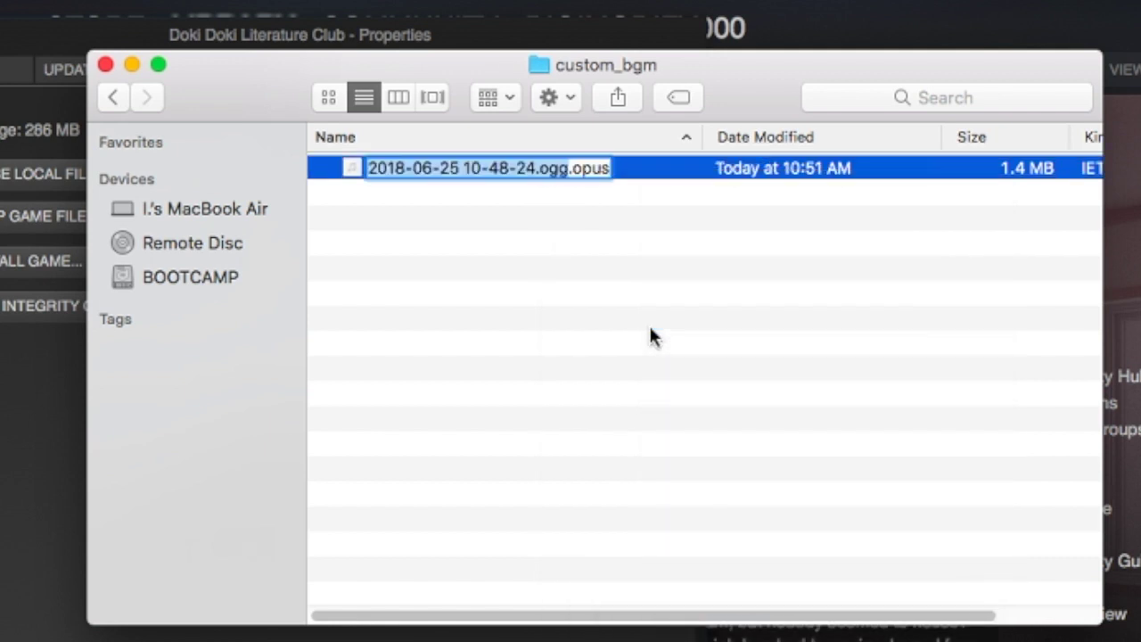
left_click(605, 169)
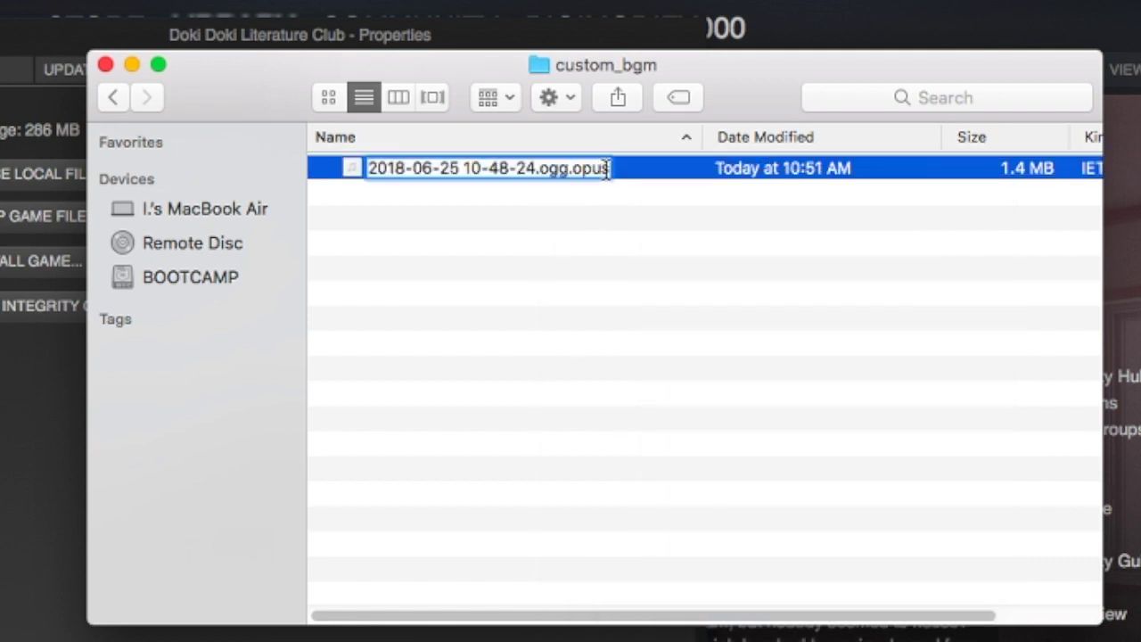
key("BackSpace")
key("BackSpace")
key("BackSpace")
key("BackSpace")
key("BackSpace")
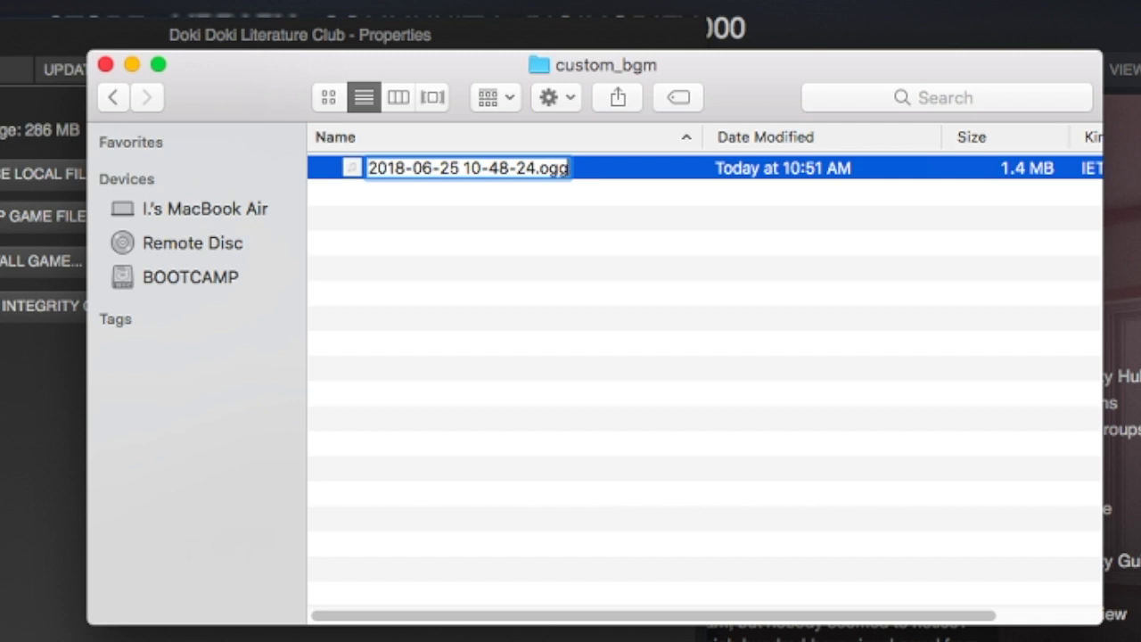
key("Return")
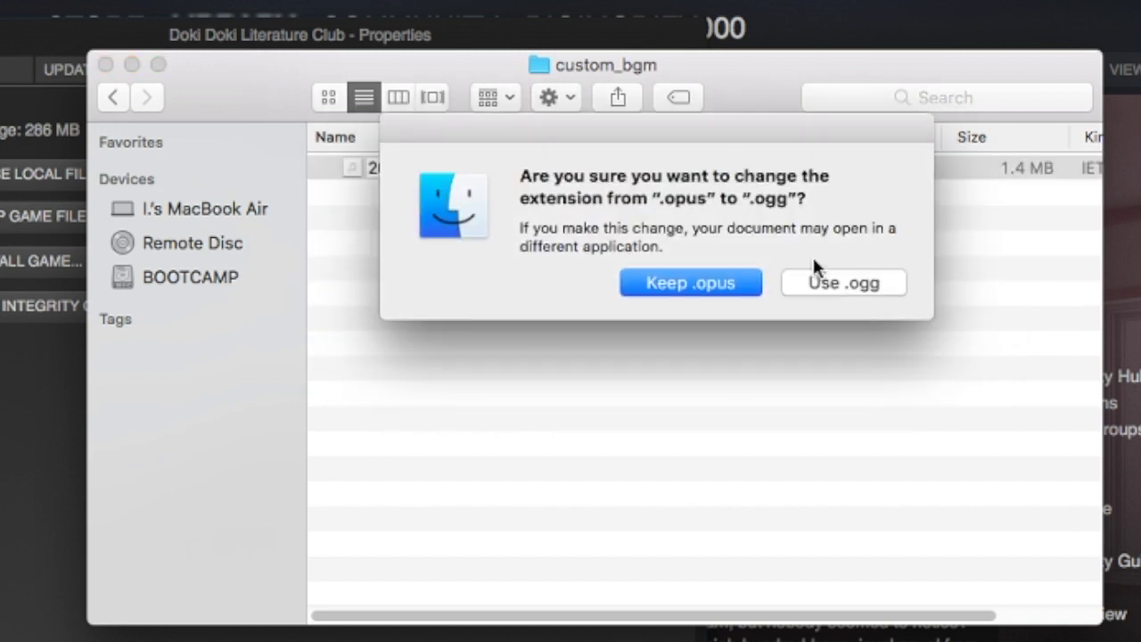
left_click(821, 281)
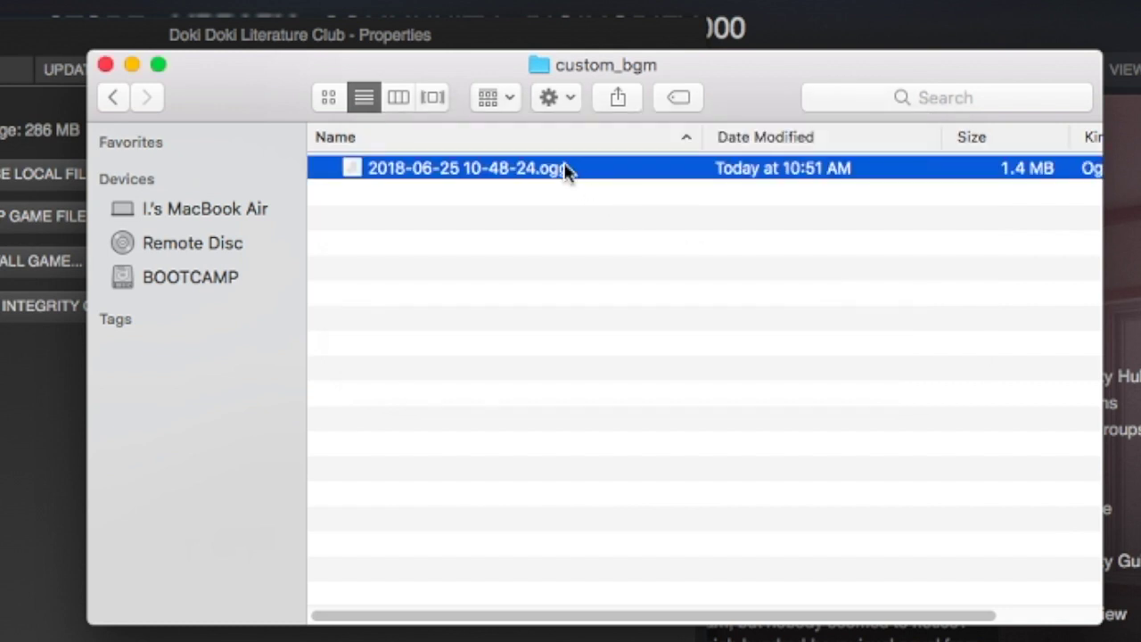
Rename the track file to PokemonMayThemeRuby.ogg
left_click(535, 168)
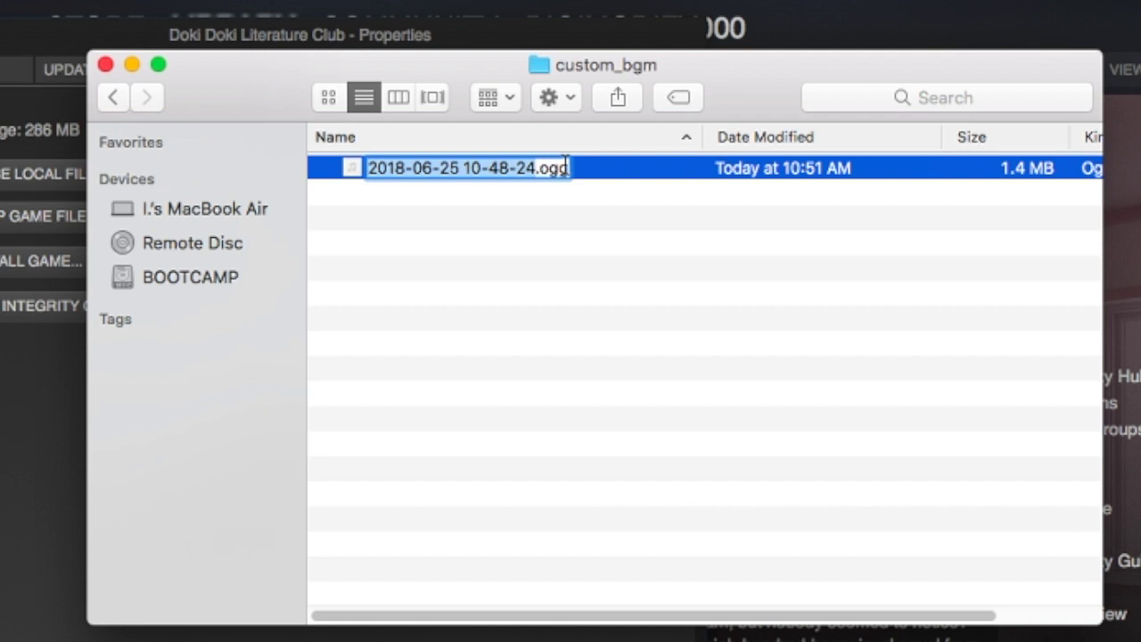
type("Pokemo")
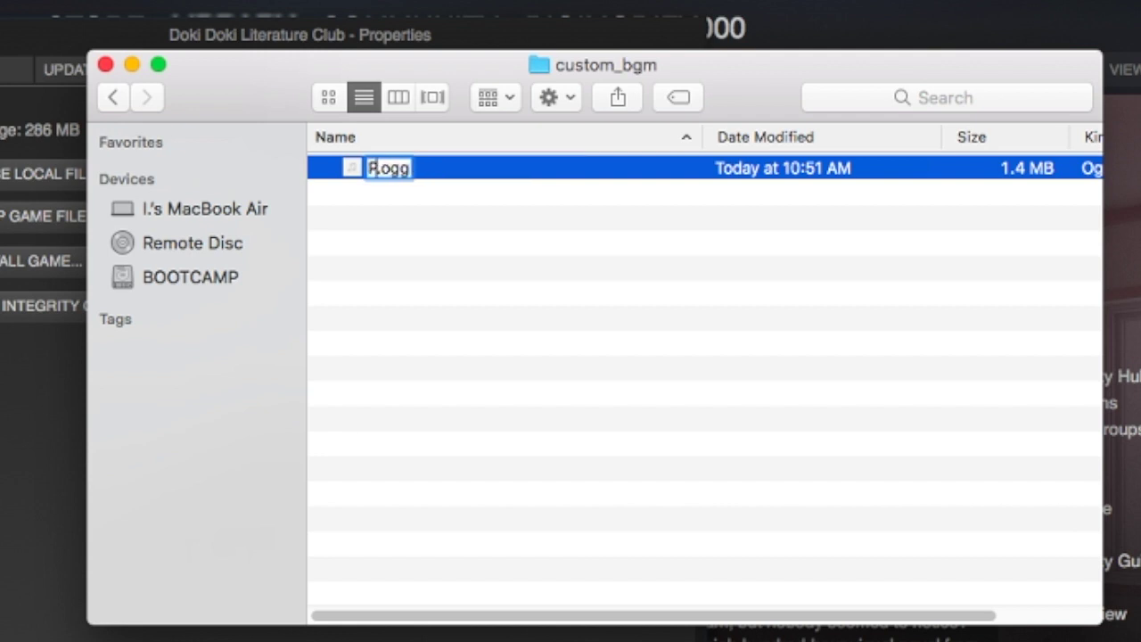
type("nMayThe")
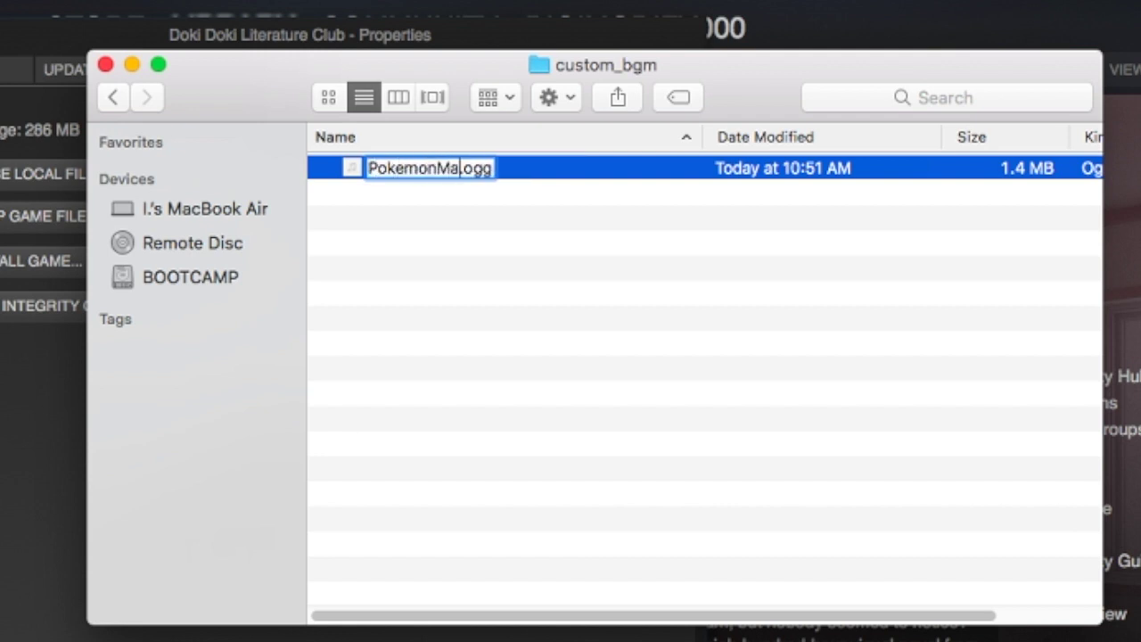
type("meRuby")
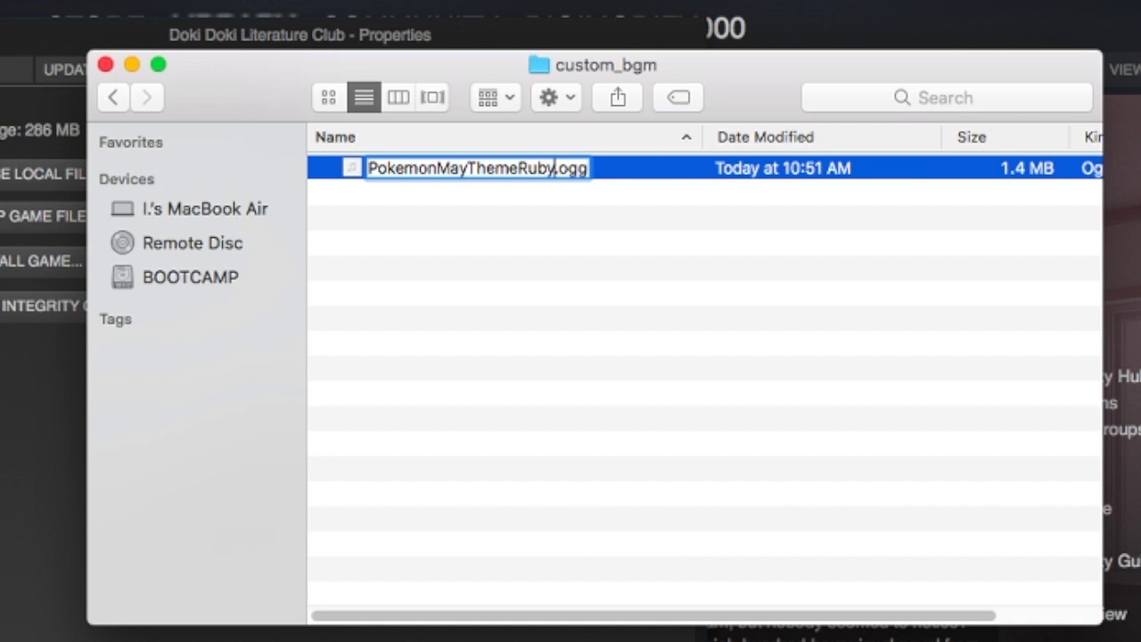
key("Return")
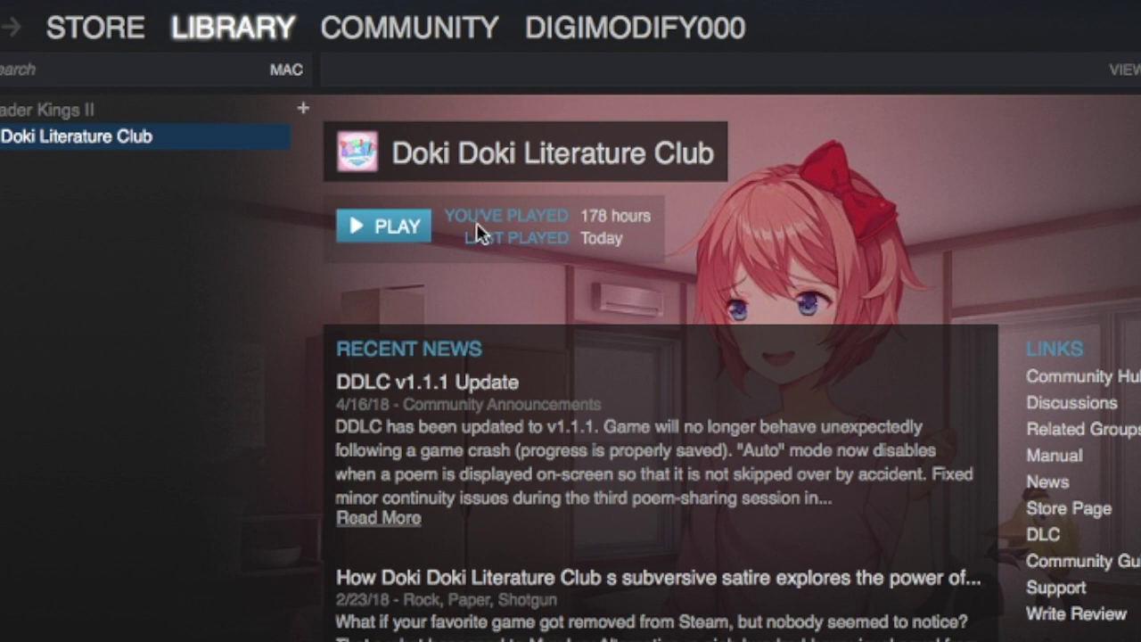
Start Doki Doki Literature Club with the PLAY button in the Steam library
left_click(417, 230)
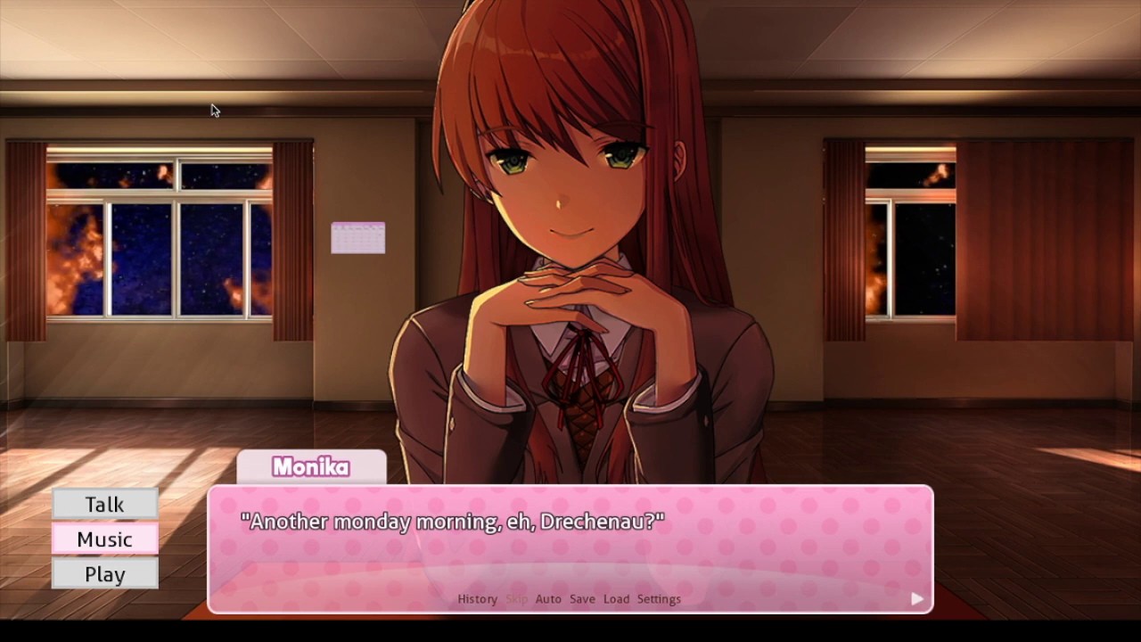
Advance through Monika's five greeting lines until the textbox closes
left_click(212, 109)
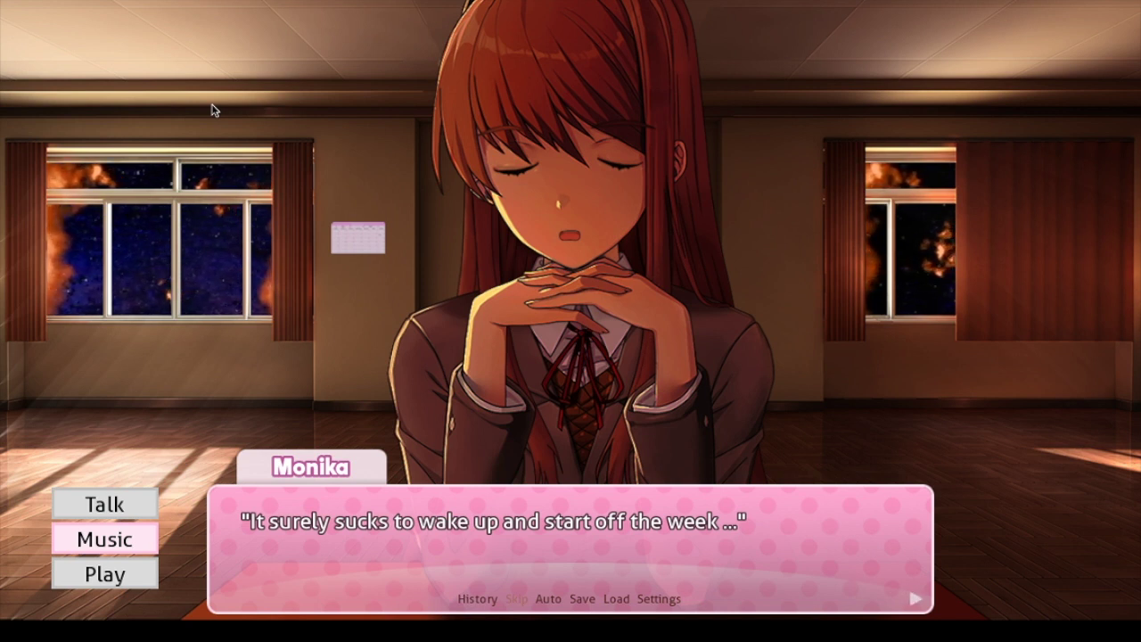
left_click(211, 109)
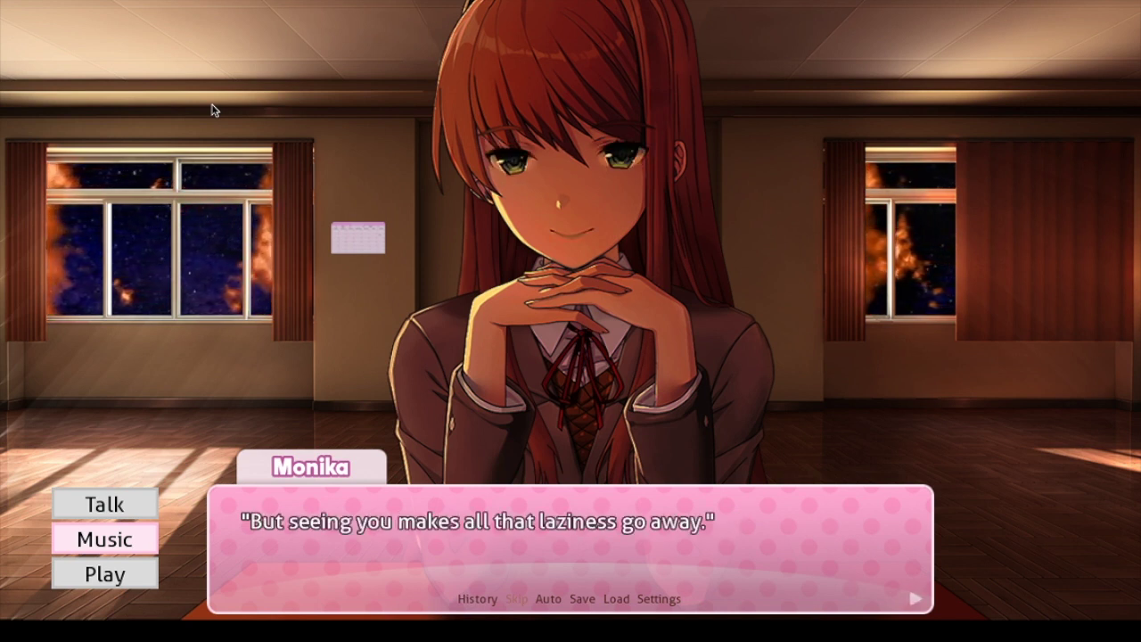
left_click(211, 109)
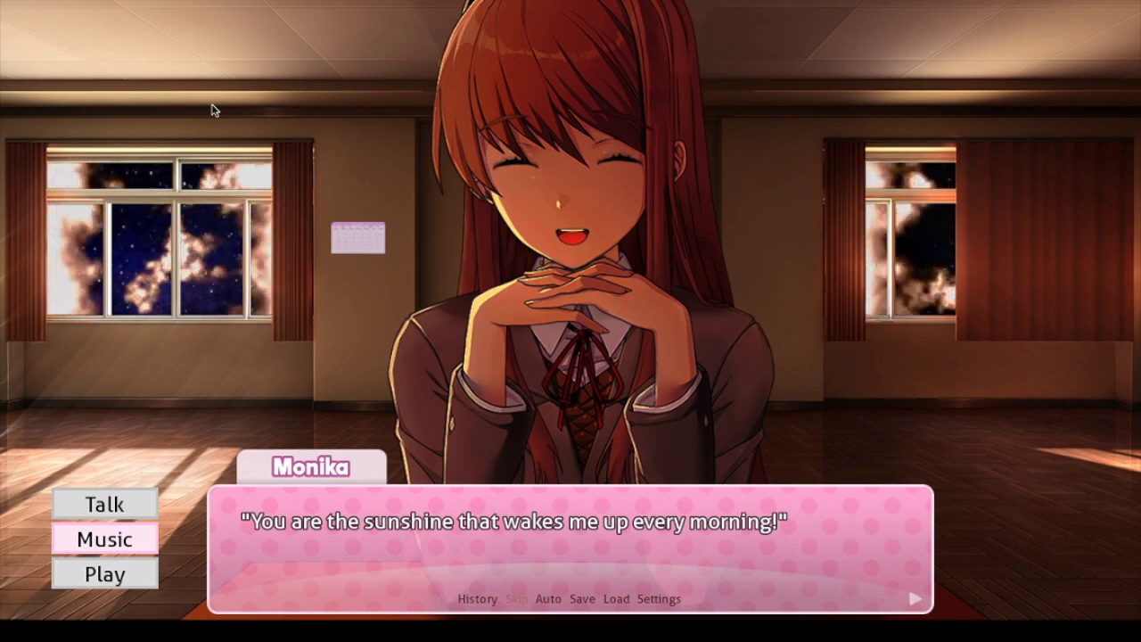
left_click(211, 110)
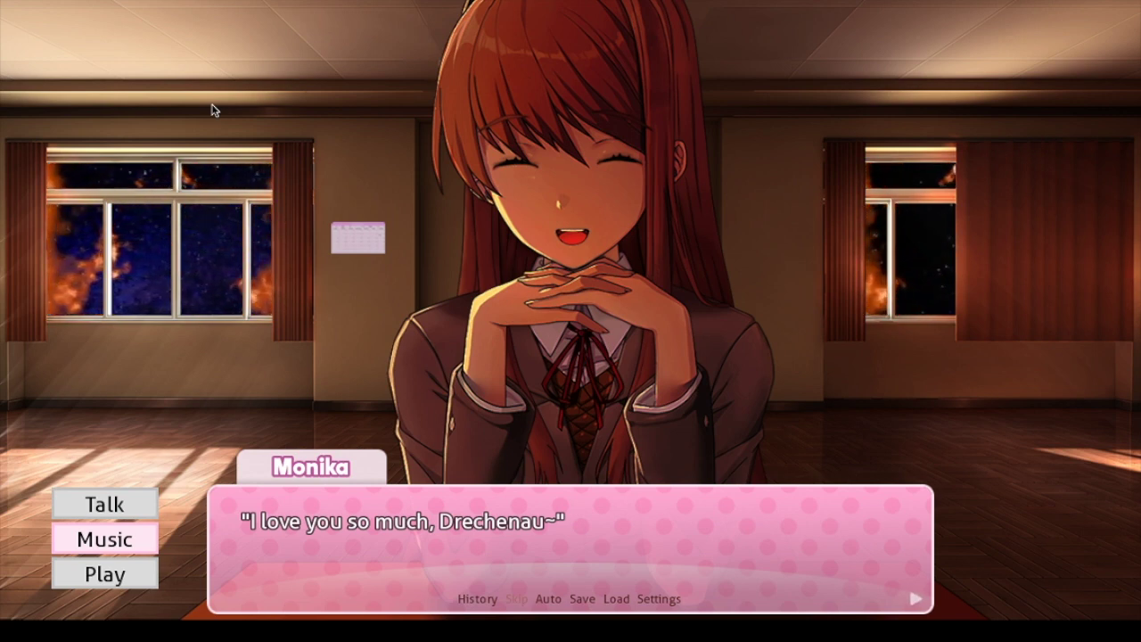
left_click(211, 110)
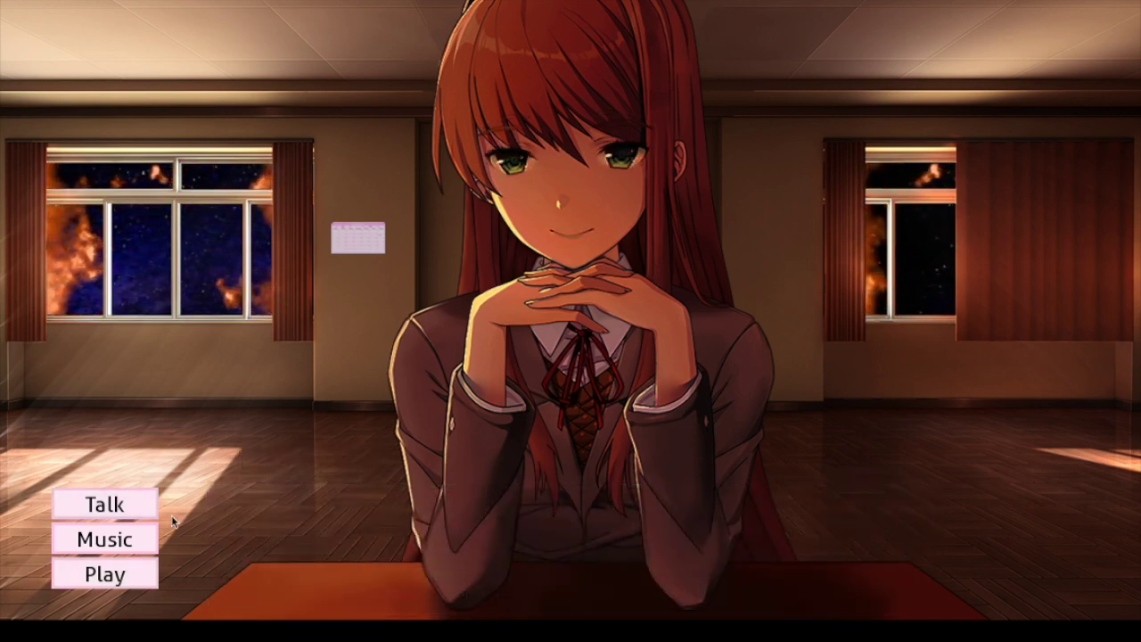
Play PokemonMayThemeRuby from the Music Menu's second page, then open Monika's Talk topics
left_click(131, 553)
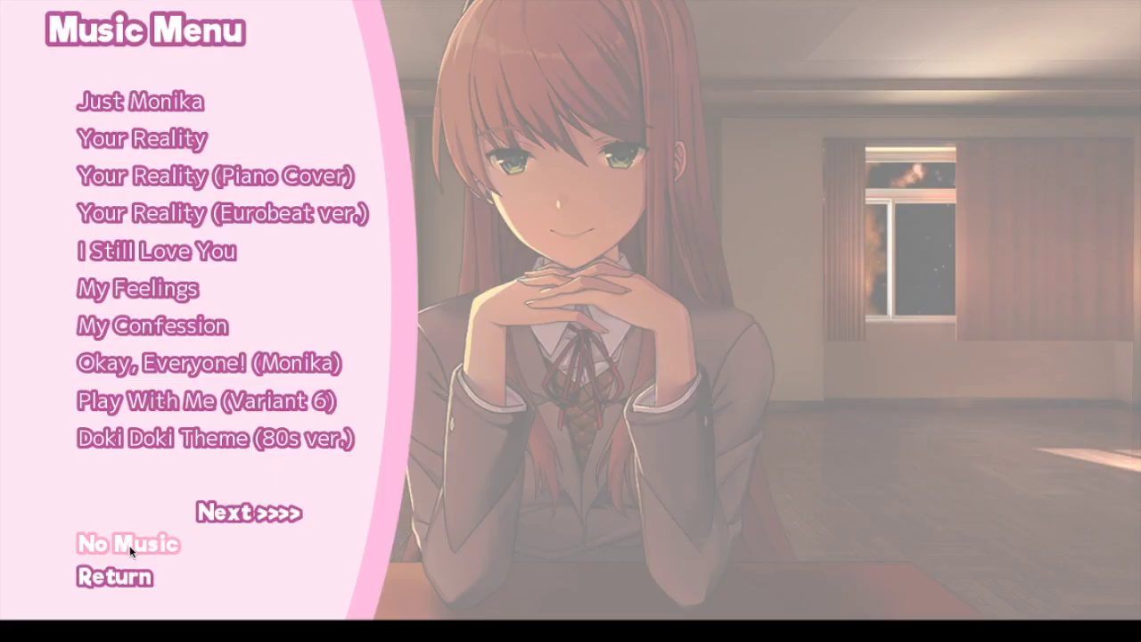
left_click(201, 513)
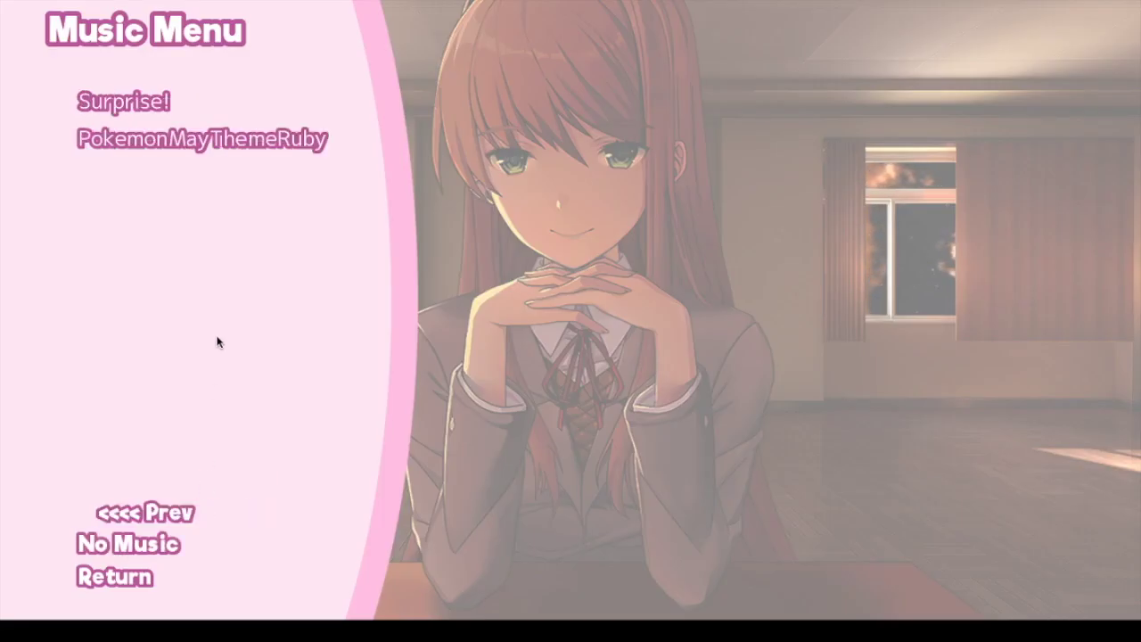
left_click(238, 143)
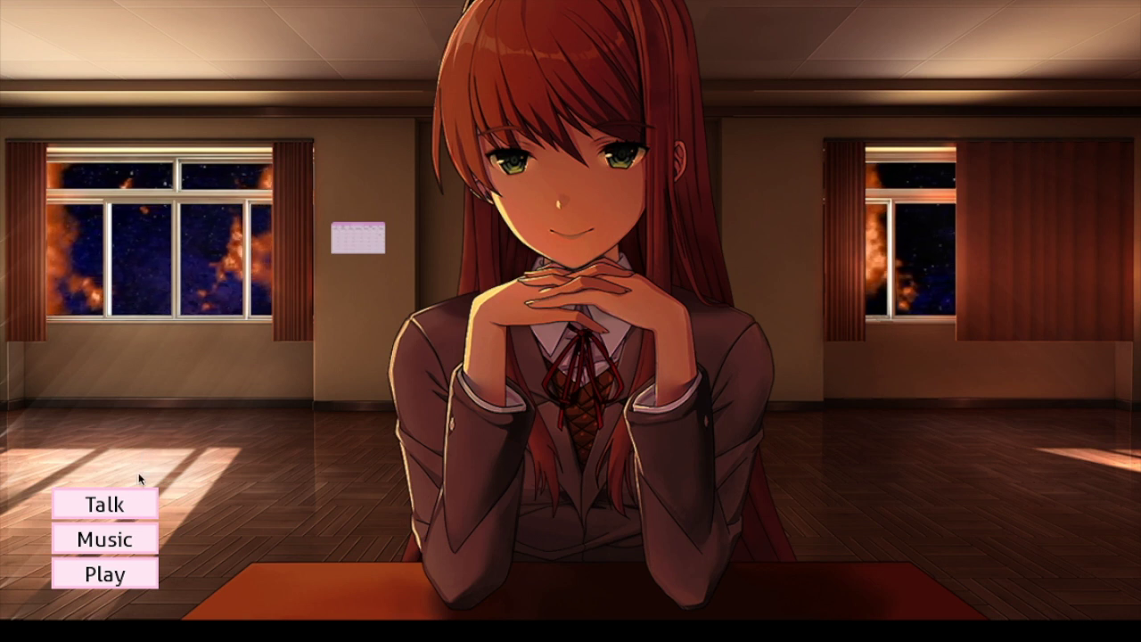
left_click(131, 503)
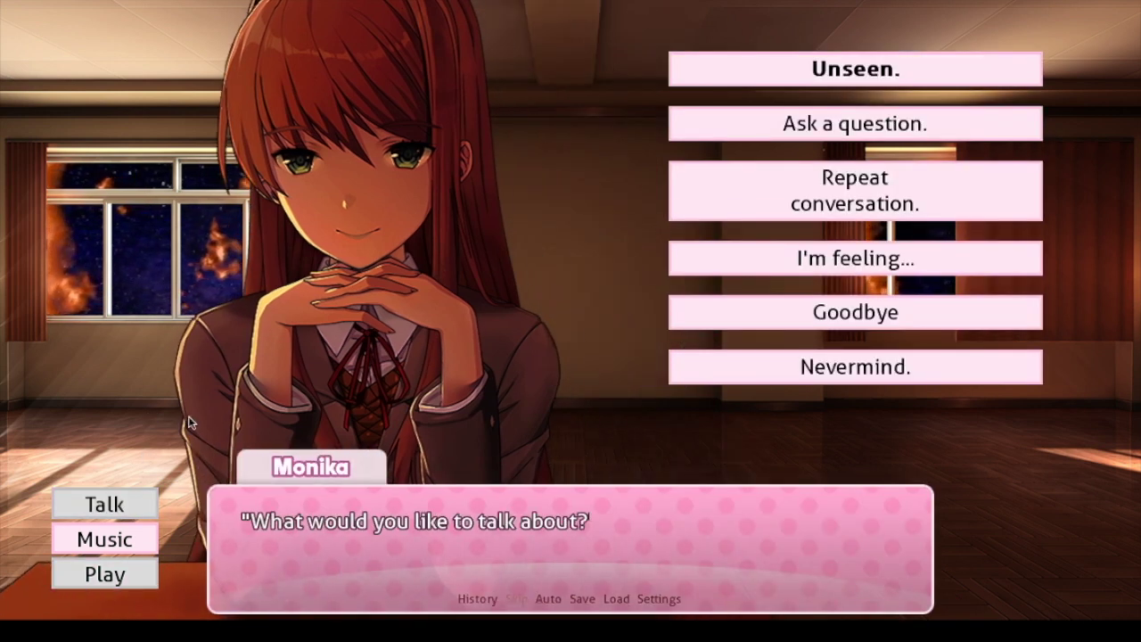